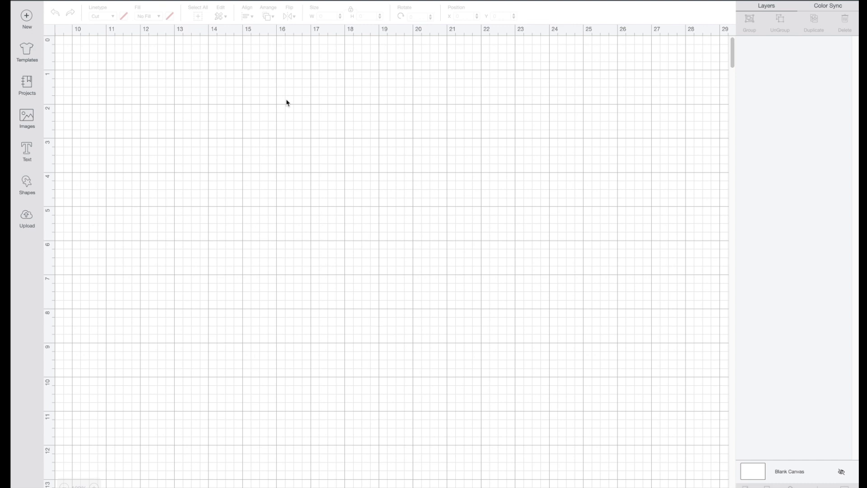
Add a text box in the Samantha Upright font reading 'thankful'
click(27, 152)
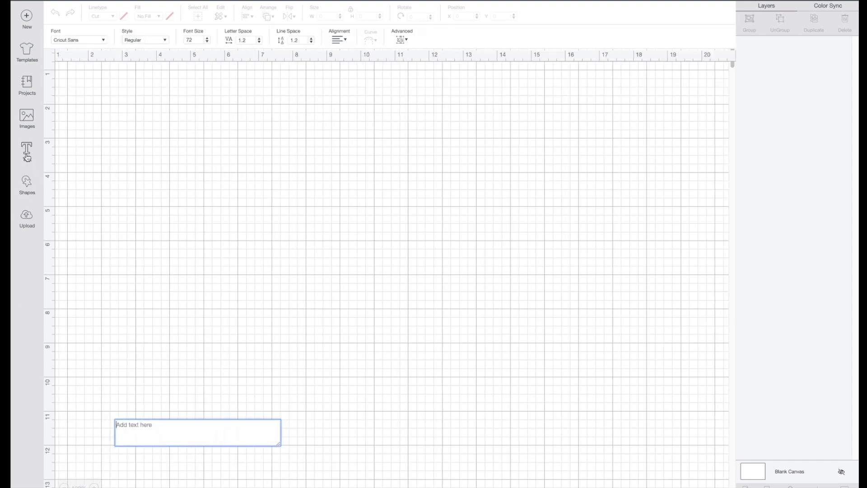
click(86, 39)
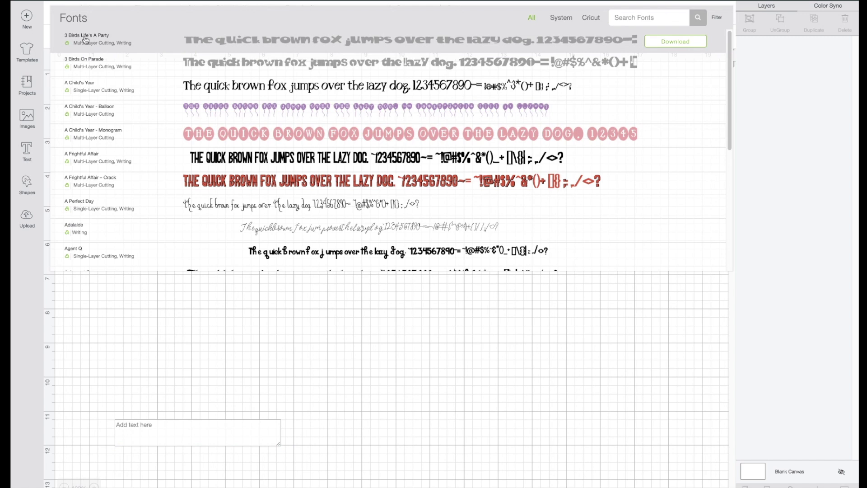
click(636, 16)
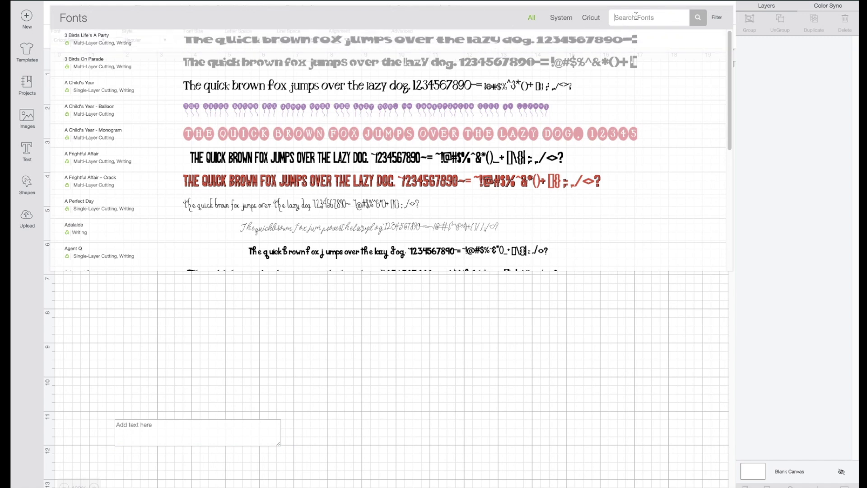
text(saman)
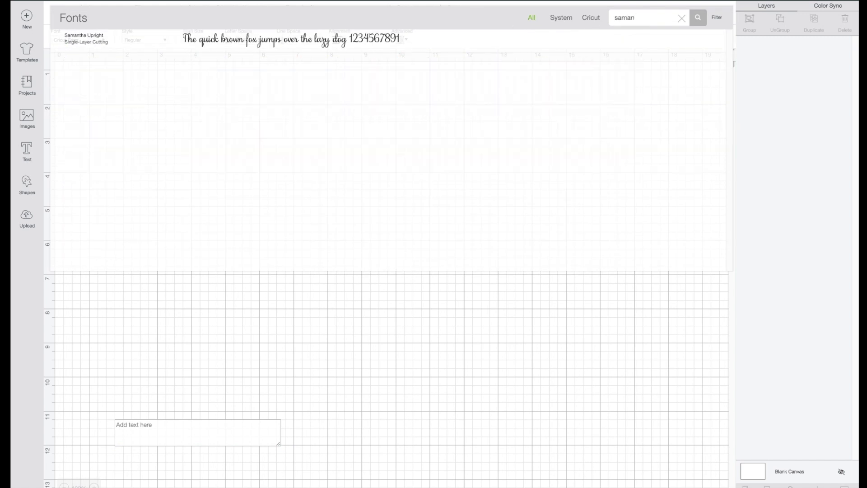
click(358, 51)
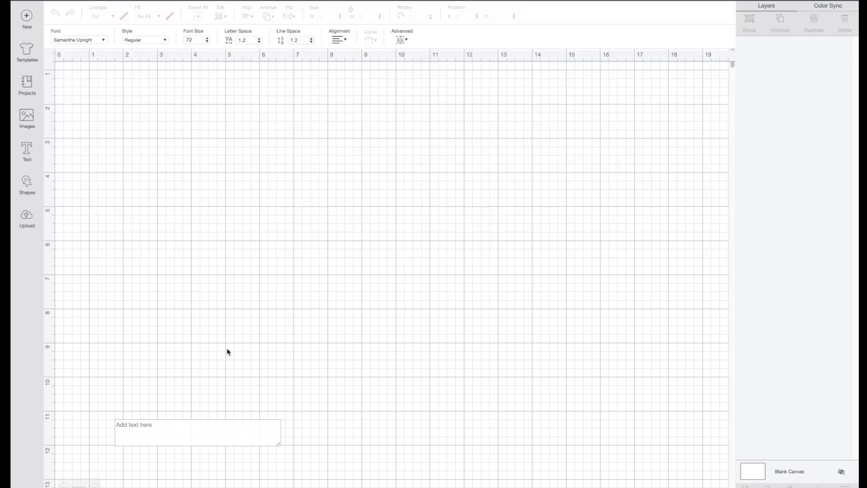
click(171, 433)
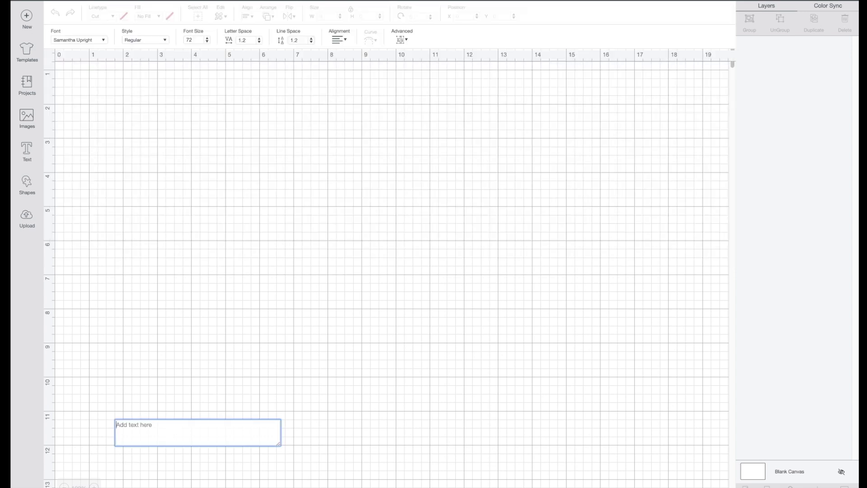
text(thankful)
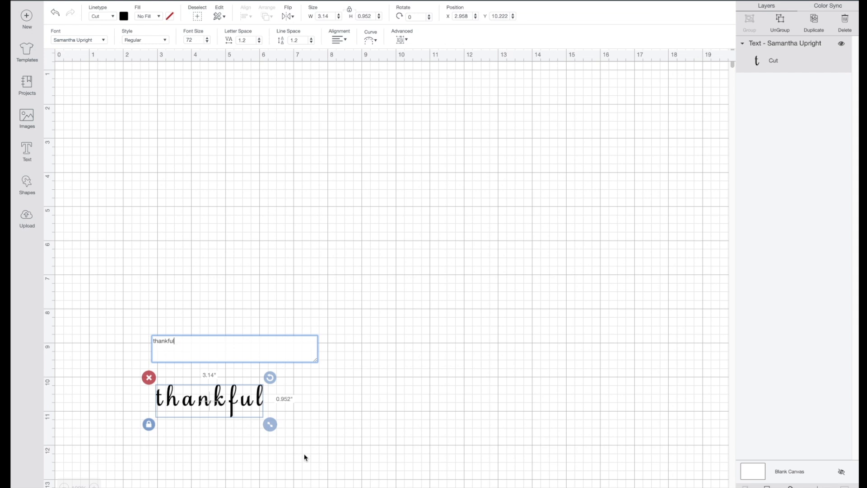
Enlarge 'thankful' to about 6.6 inches wide and centre it on the canvas
drag(270, 424, 392, 476)
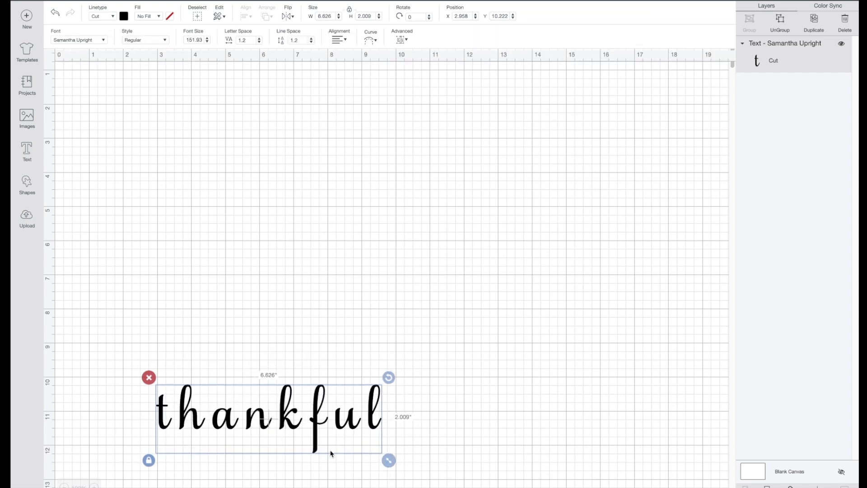
drag(321, 421, 378, 243)
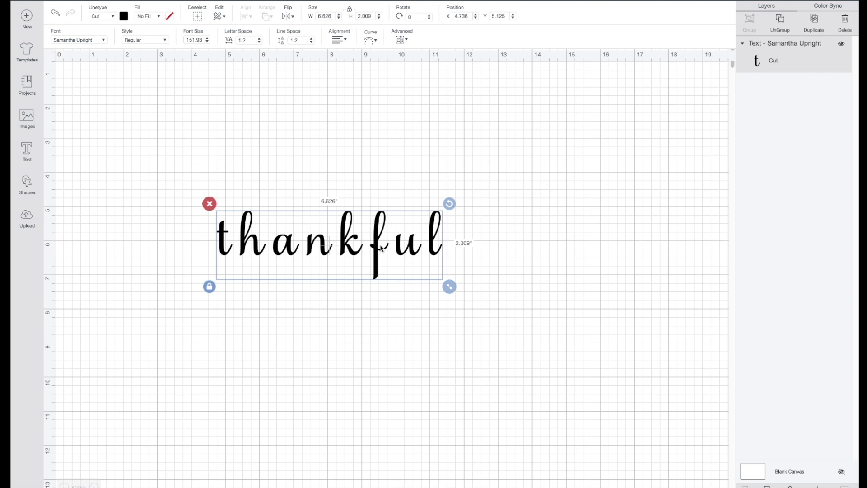
click(543, 289)
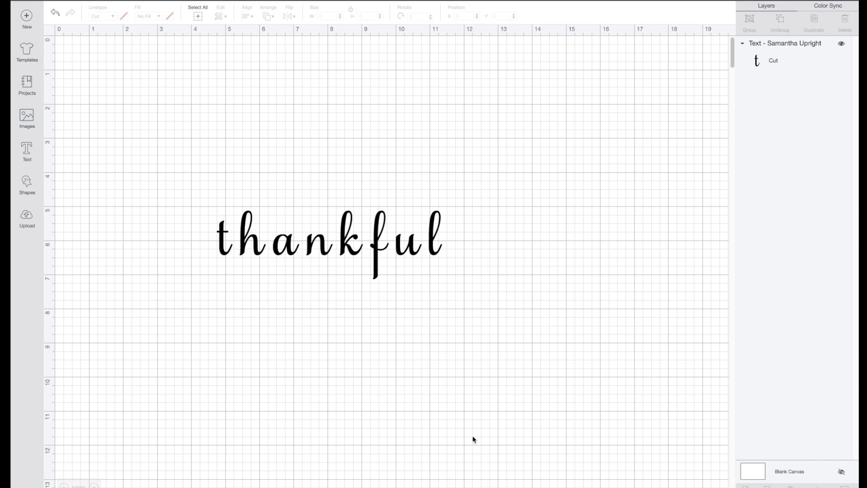
mouse_move(435, 481)
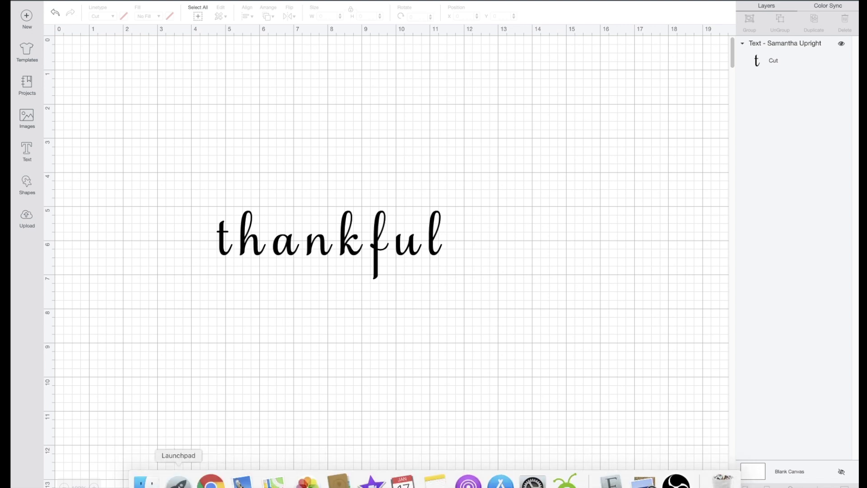
Launch Font Book from Launchpad's Other folder, minimize the recorder, and bring Font Book forward
click(179, 481)
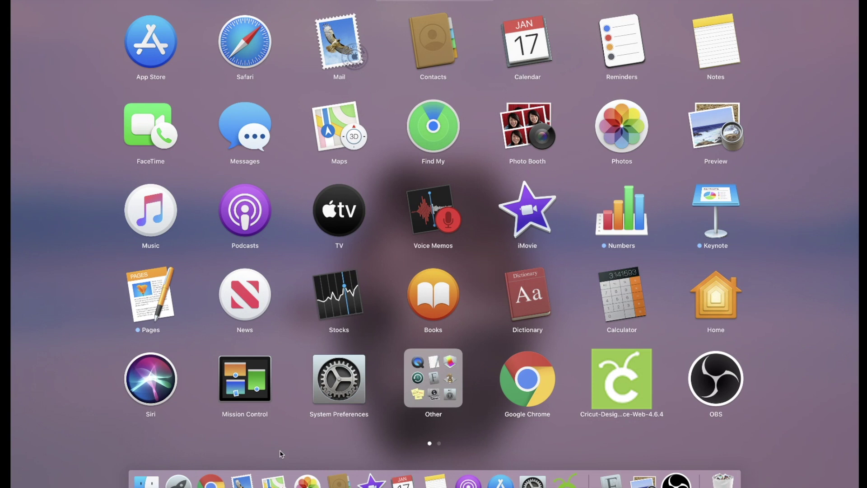
click(446, 393)
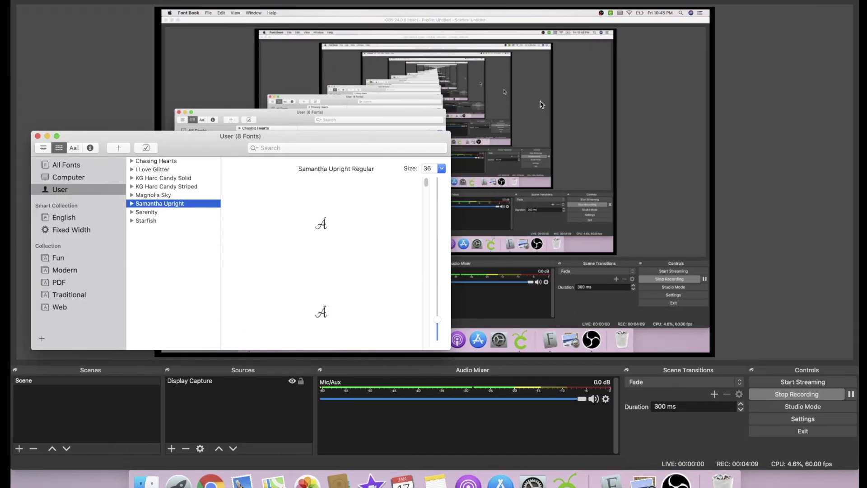
click(398, 1)
key(super+m)
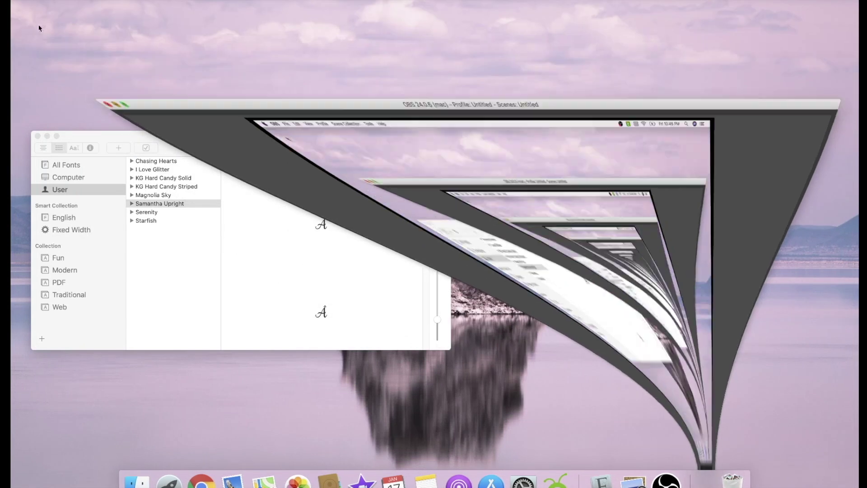
click(274, 144)
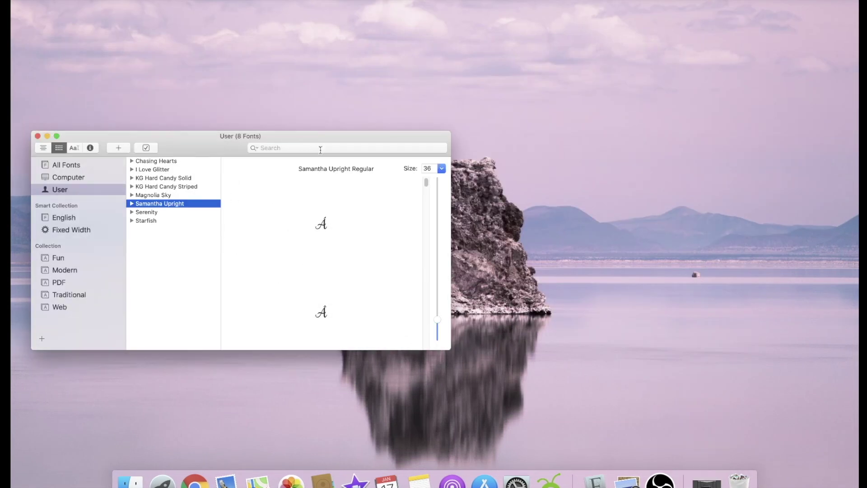
Centre Font Book, make it full screen, and preview Samantha Upright's uppercase alphabet
drag(319, 140, 460, 115)
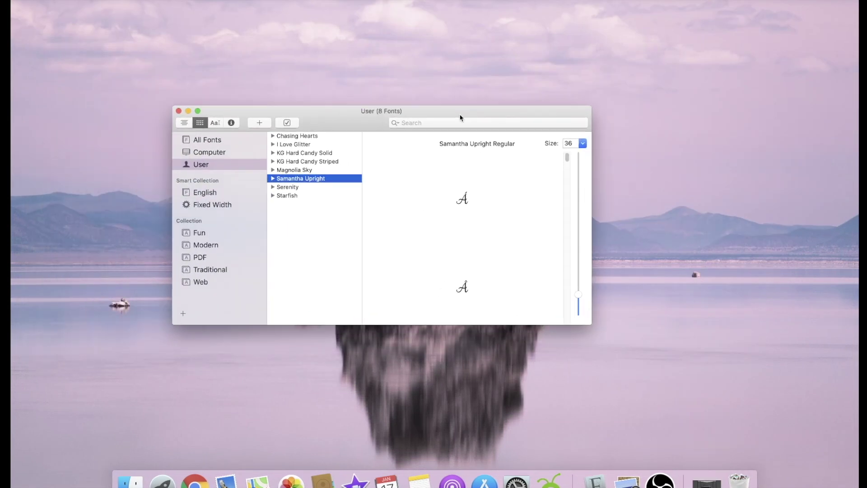
click(198, 111)
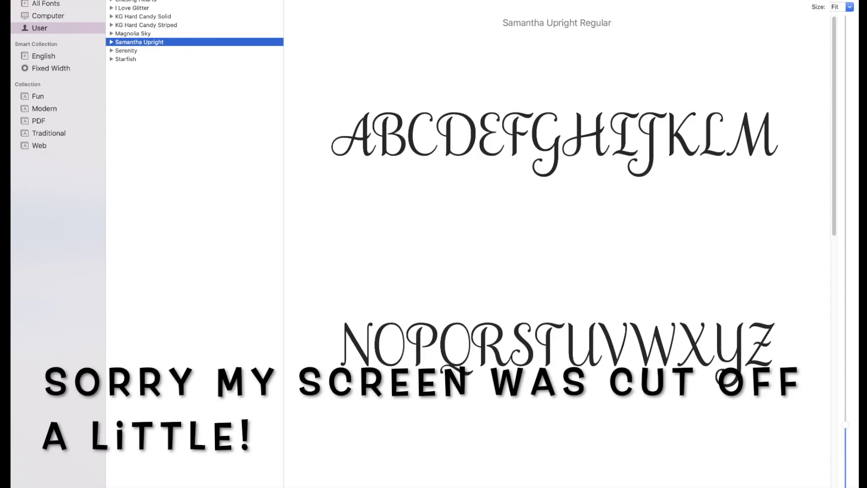
right_click(544, 302)
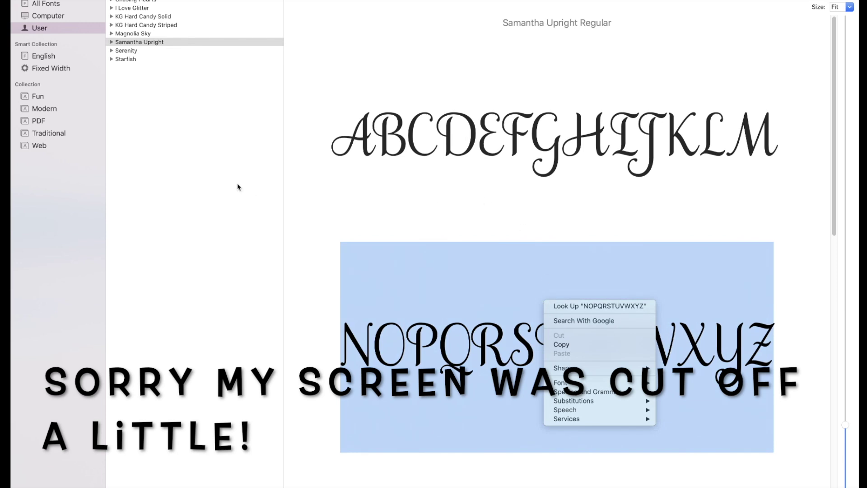
key(Escape)
Show all Samantha Upright glyphs, scroll to the t variants, and copy the long-tailed swash t
mouse_move(38, 7)
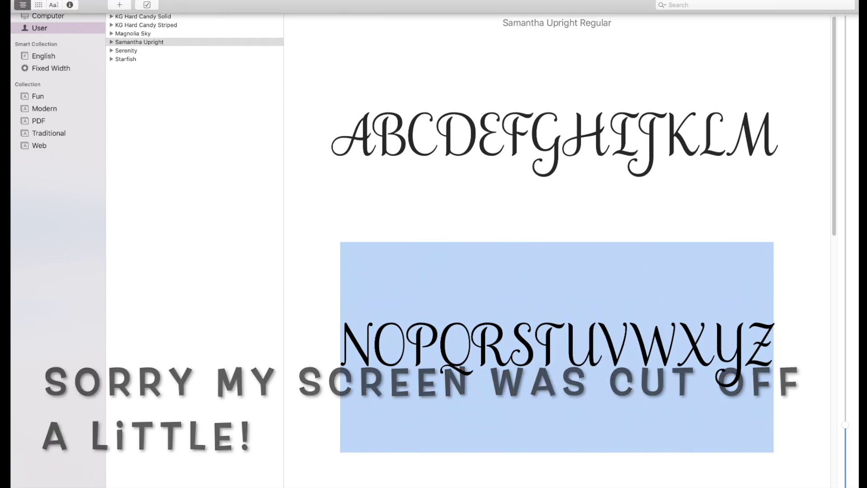
click(39, 5)
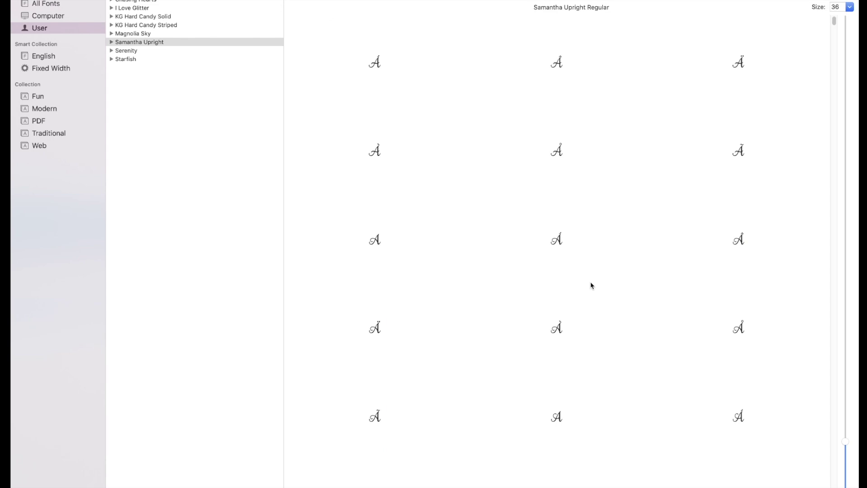
scroll(590, 284, down, 5)
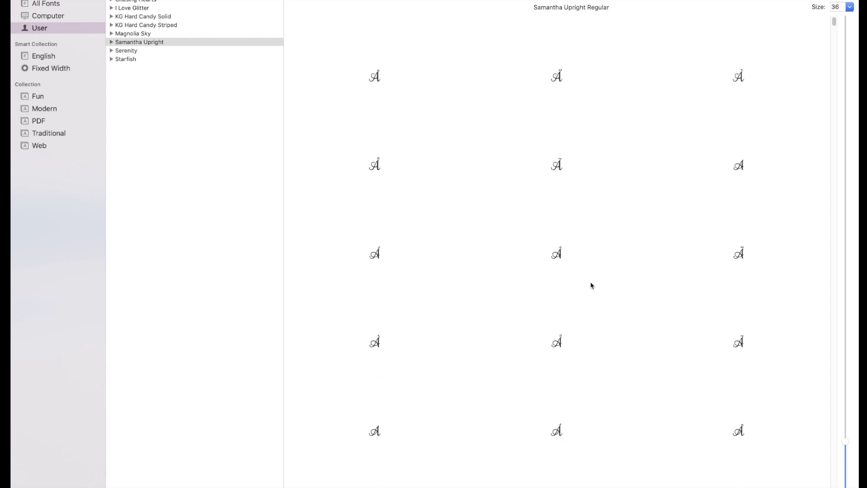
scroll(589, 278, down, 10)
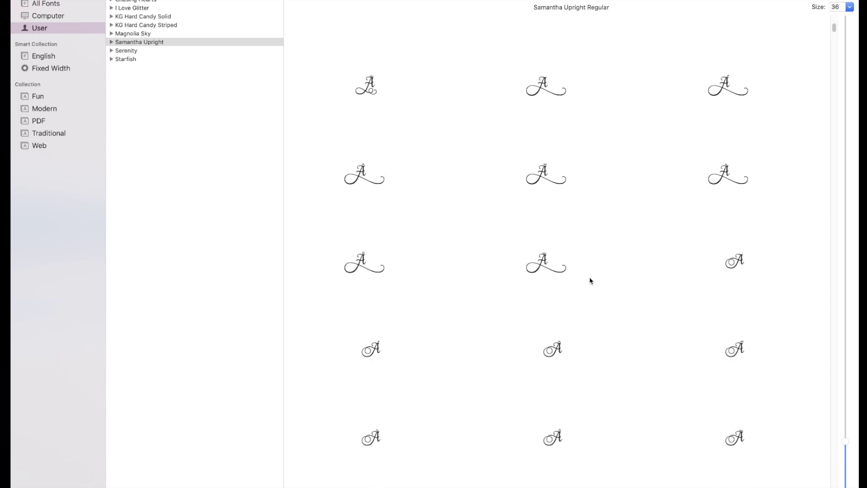
scroll(590, 277, down, 10)
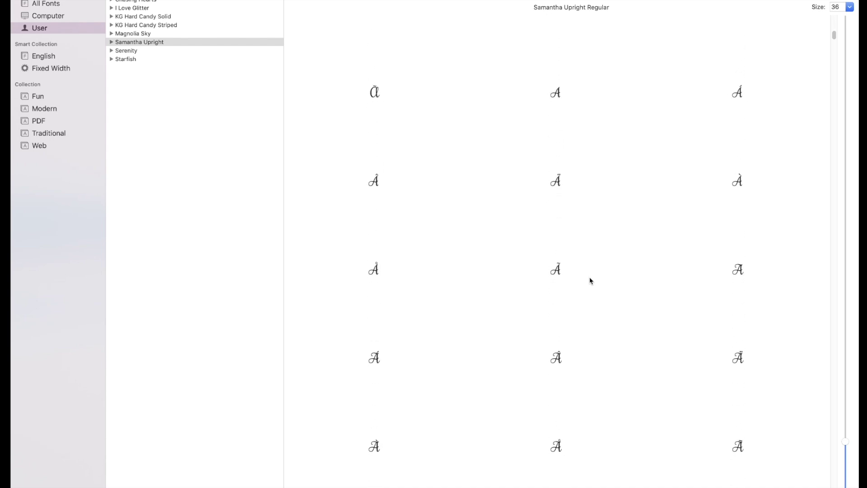
scroll(589, 246, down, 10)
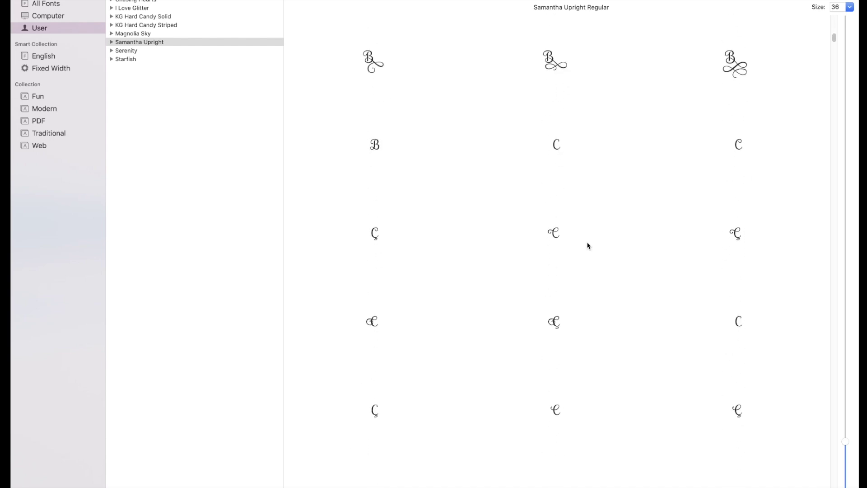
scroll(589, 246, down, 10)
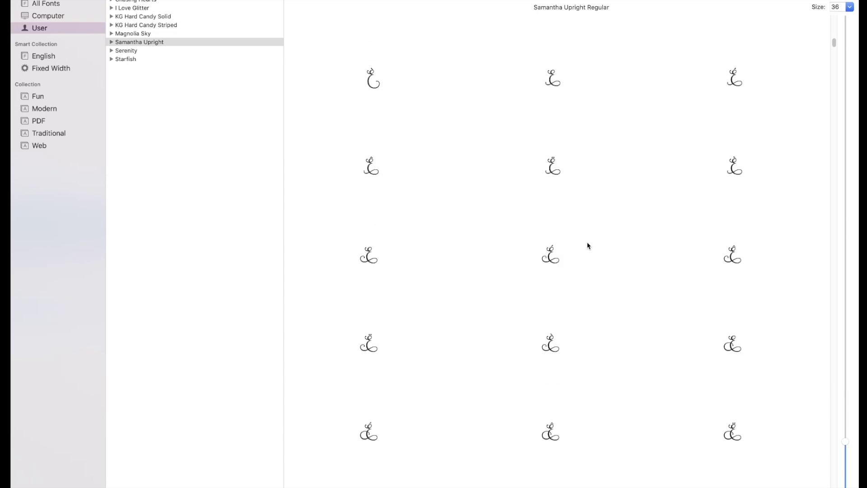
drag(835, 45, 822, 366)
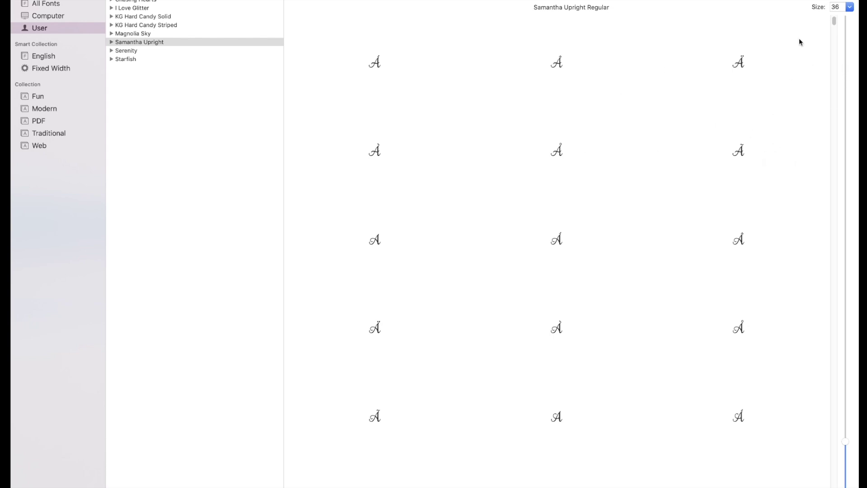
drag(834, 27, 821, 367)
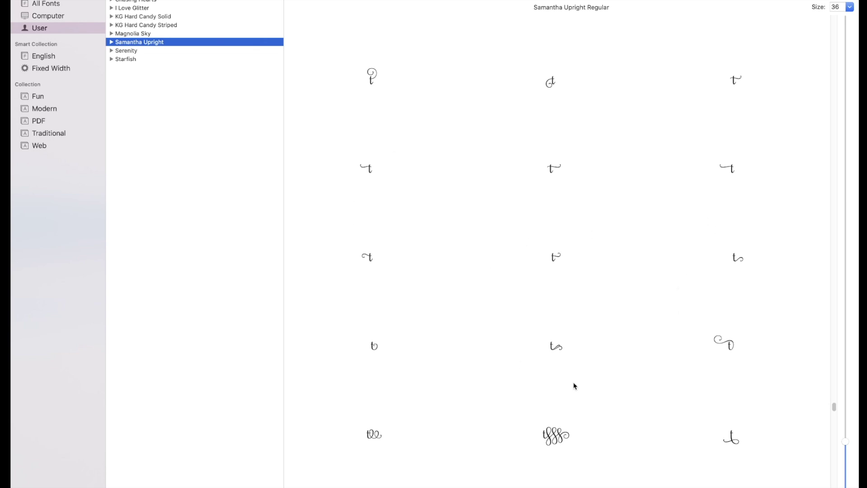
click(734, 169)
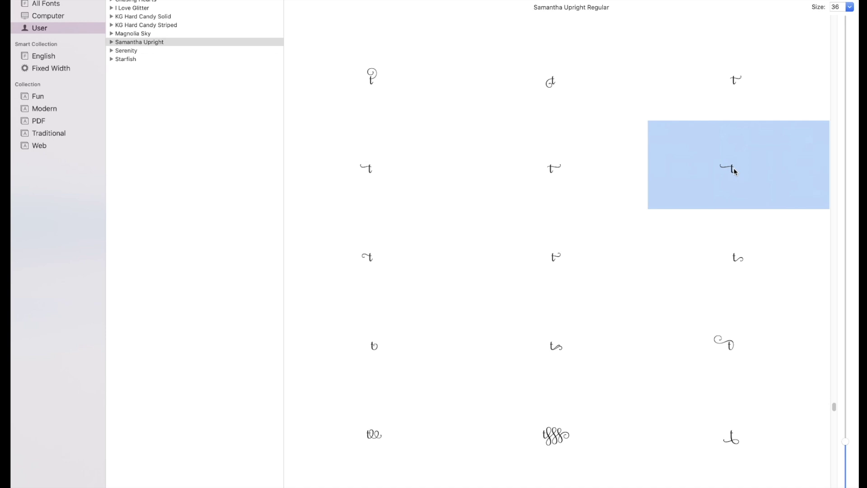
key(super+c)
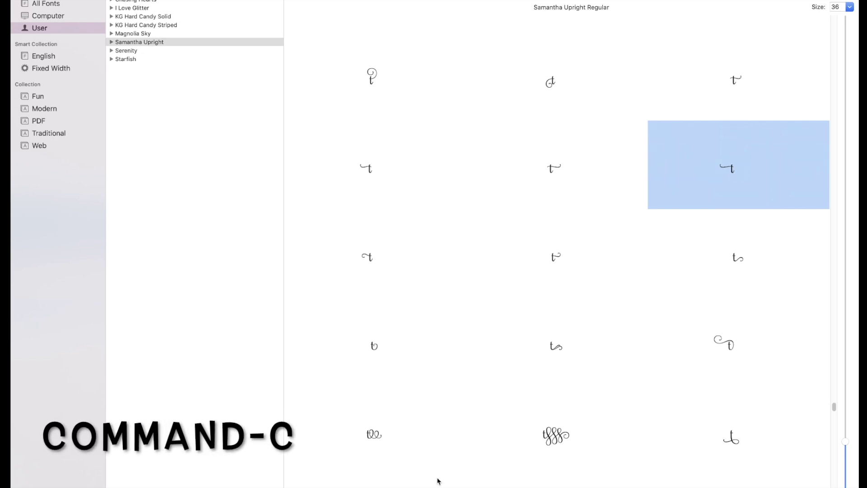
Paste the swash t over the first t of 'thankful', widening it to 7.956 inches
mouse_move(418, 480)
click(549, 480)
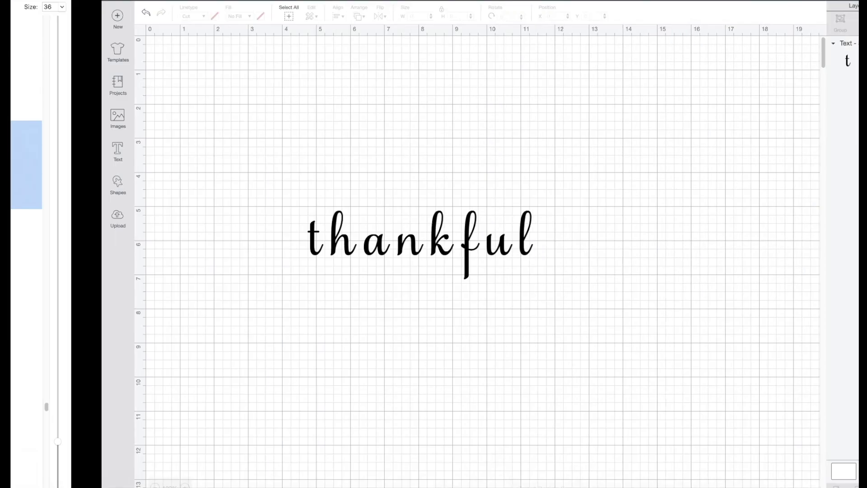
click(279, 246)
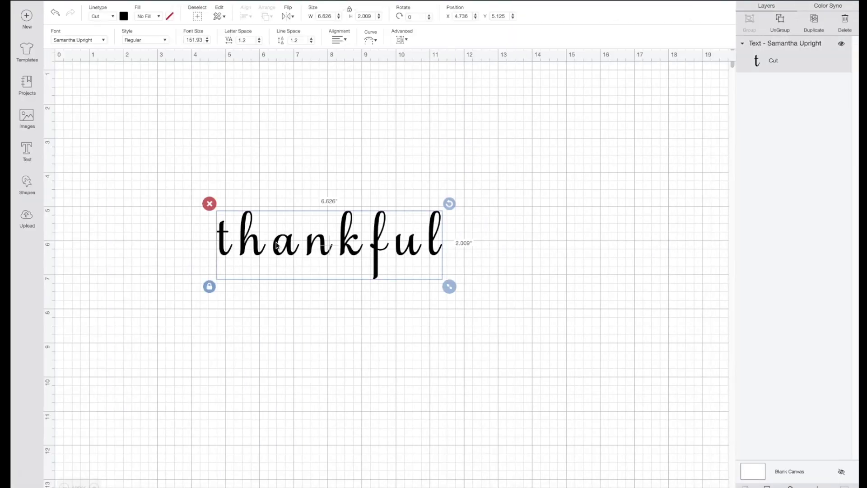
double_click(229, 247)
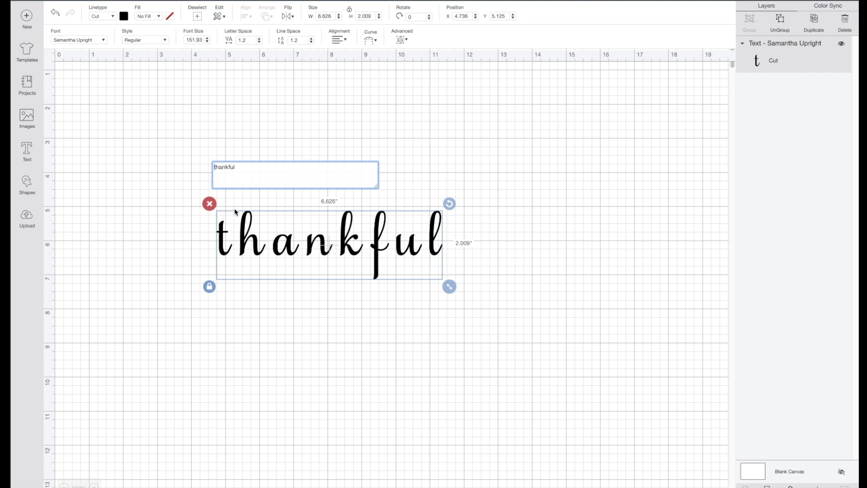
key(super+v)
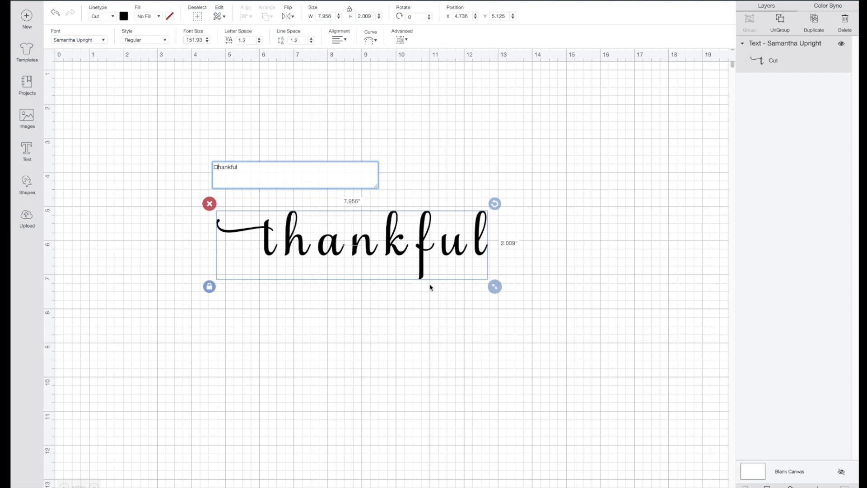
Back in Font Book, resize the glyph previews so more Samantha Upright variants fit
mouse_move(660, 481)
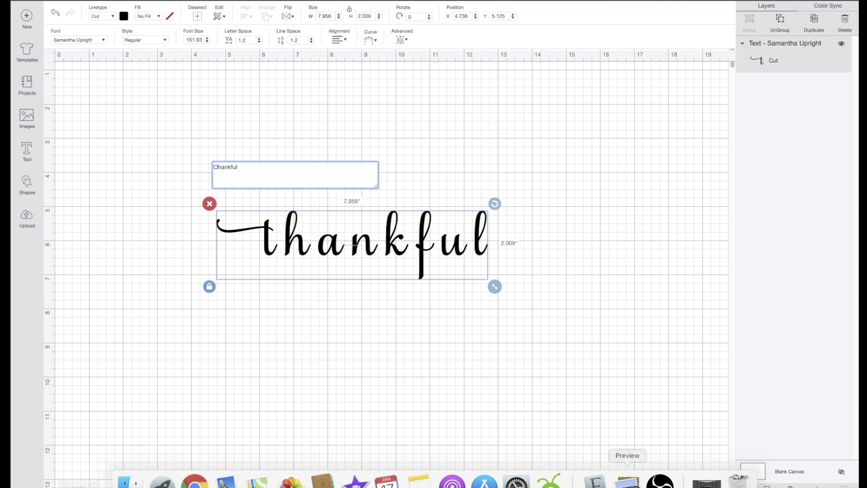
click(594, 481)
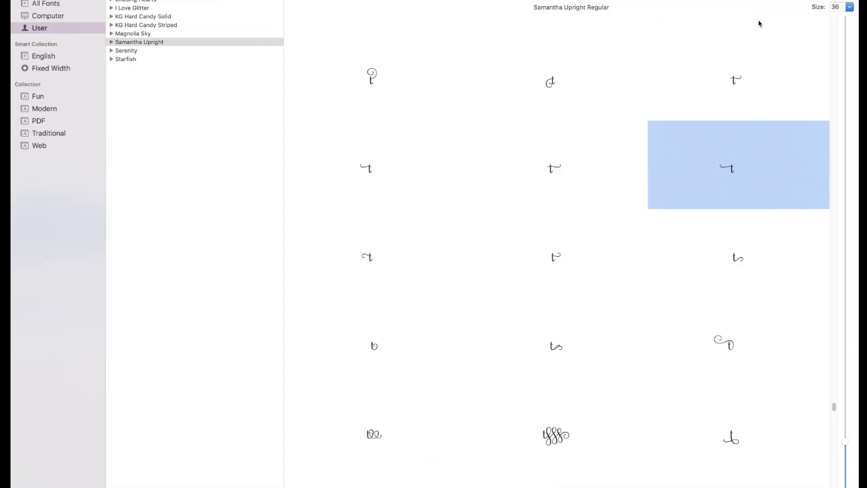
click(849, 10)
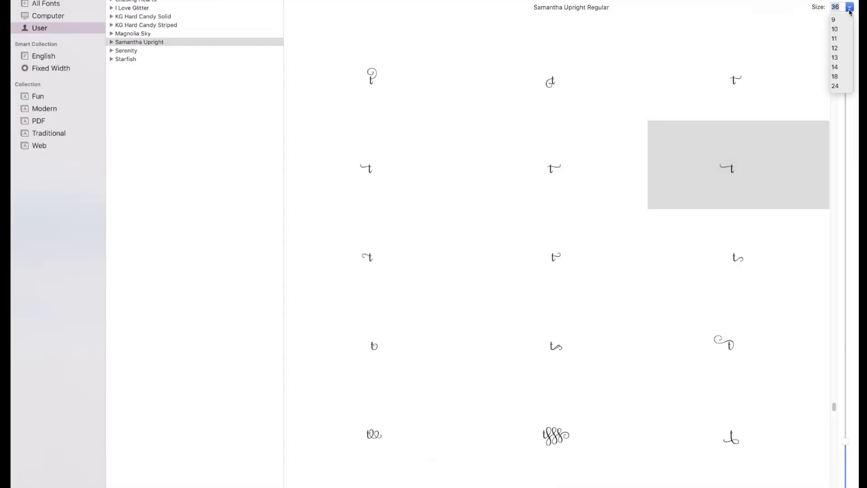
scroll(845, 66, down, 3)
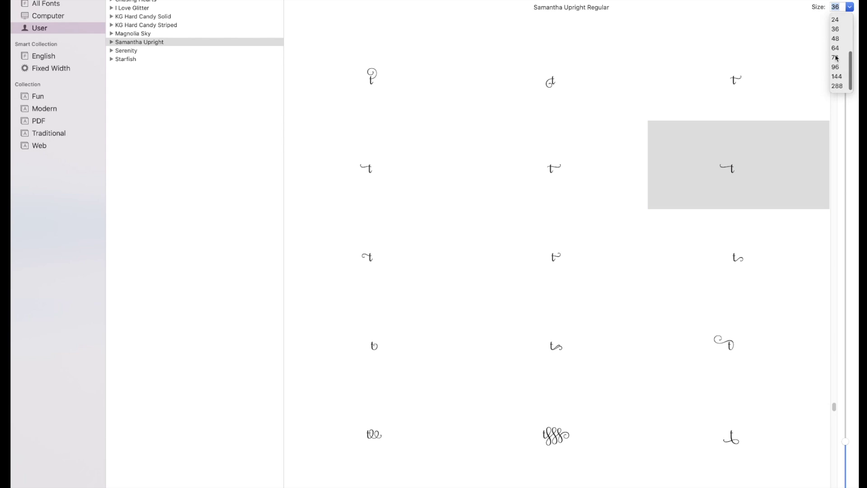
click(835, 51)
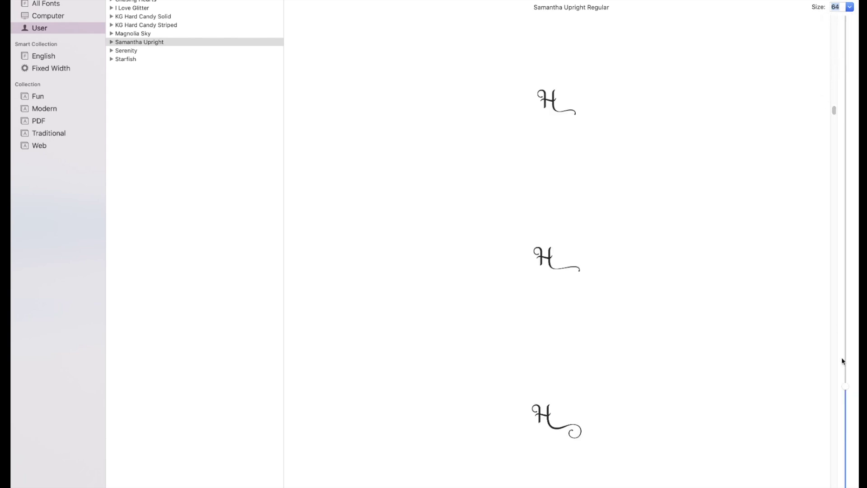
drag(846, 387, 856, 317)
drag(857, 356, 851, 455)
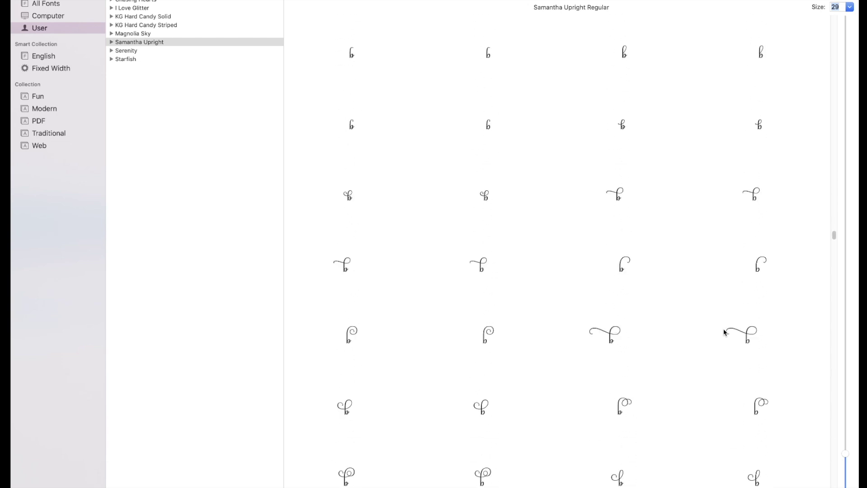
Scroll to the h variants, pick a looped swash h, and return to Cricut
scroll(724, 333, down, 12)
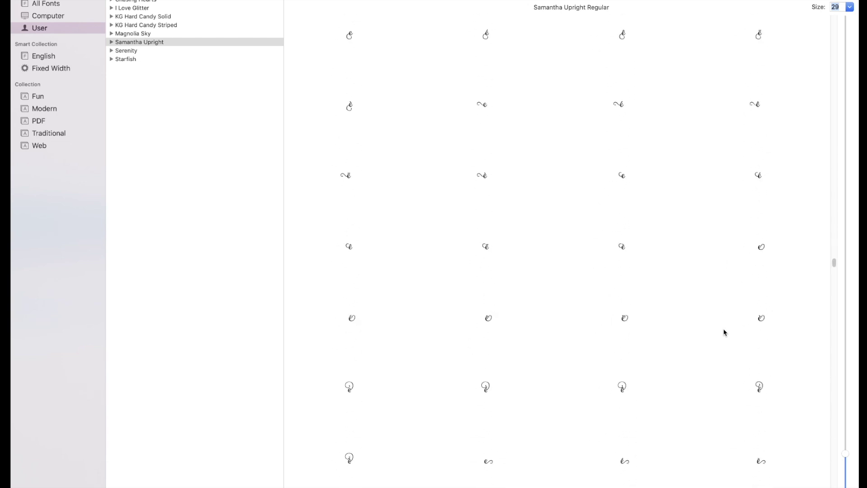
scroll(724, 333, down, 12)
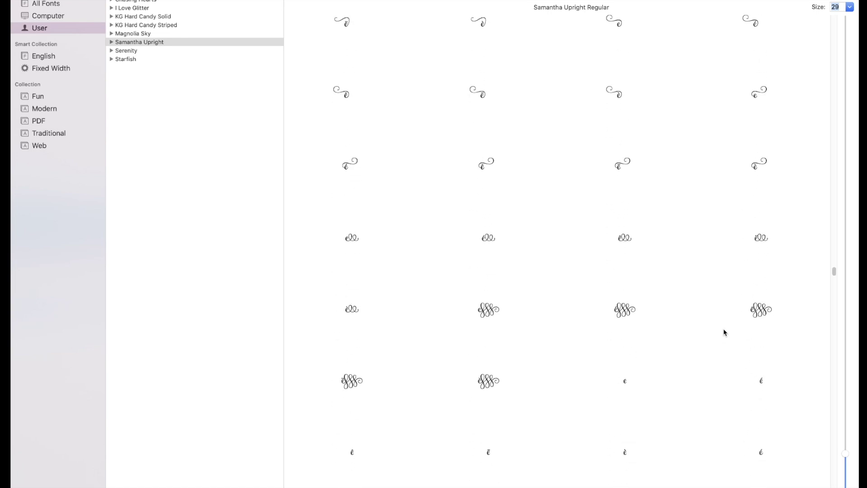
scroll(724, 329, down, 12)
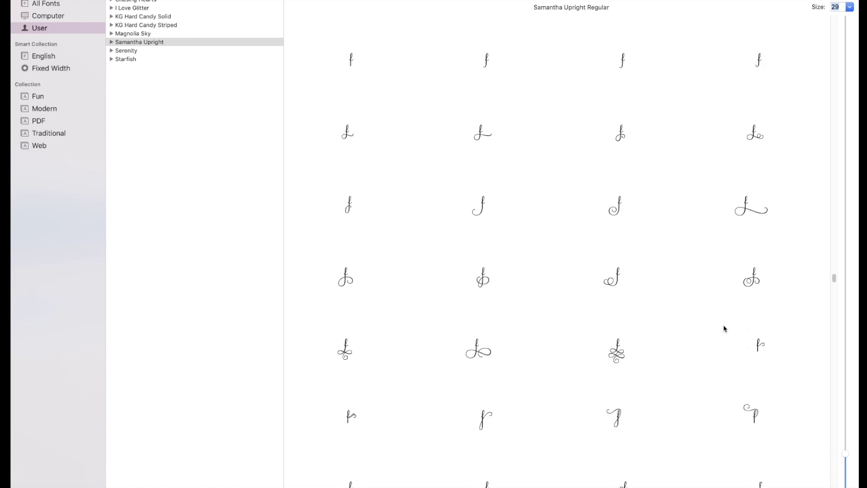
scroll(724, 329, down, 2)
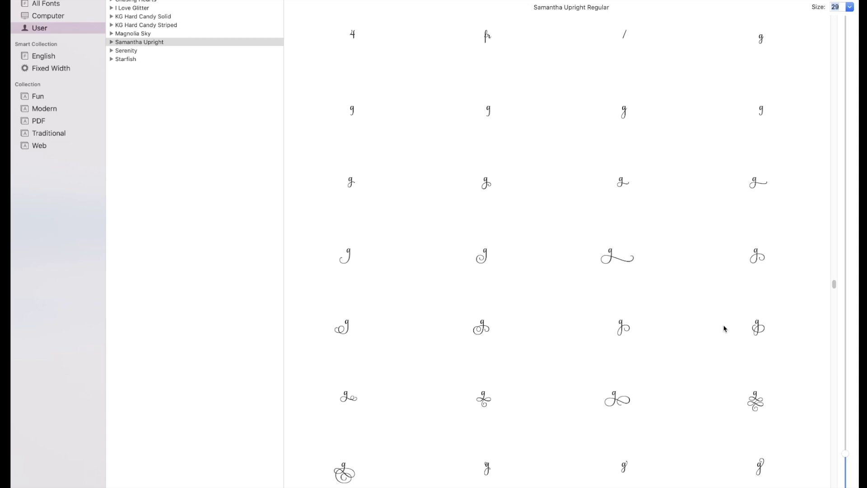
scroll(724, 329, down, 12)
click(362, 353)
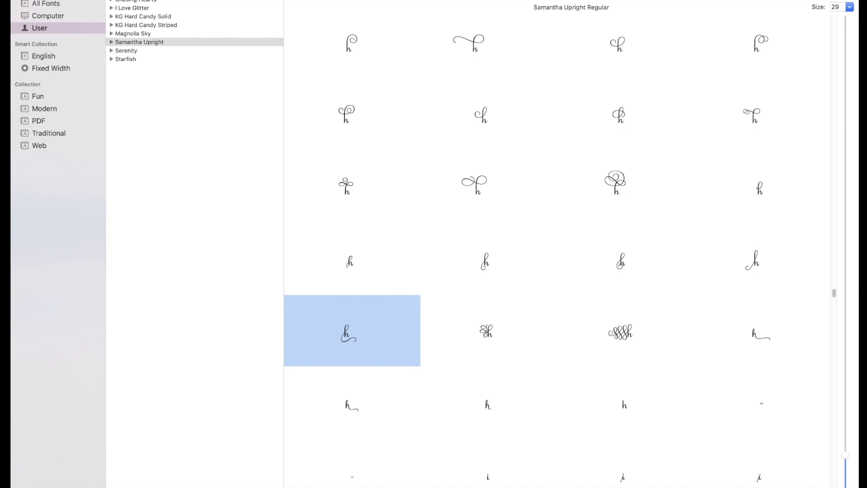
mouse_move(484, 484)
click(551, 483)
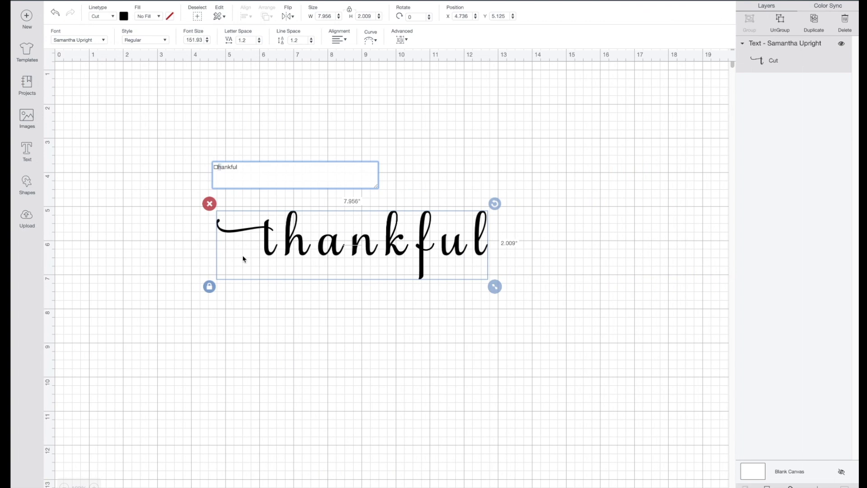
Replace the plain h with the swash h, widening 'thankful' to 9.512 by 2.644 inches
key(Delete)
key(super+v)
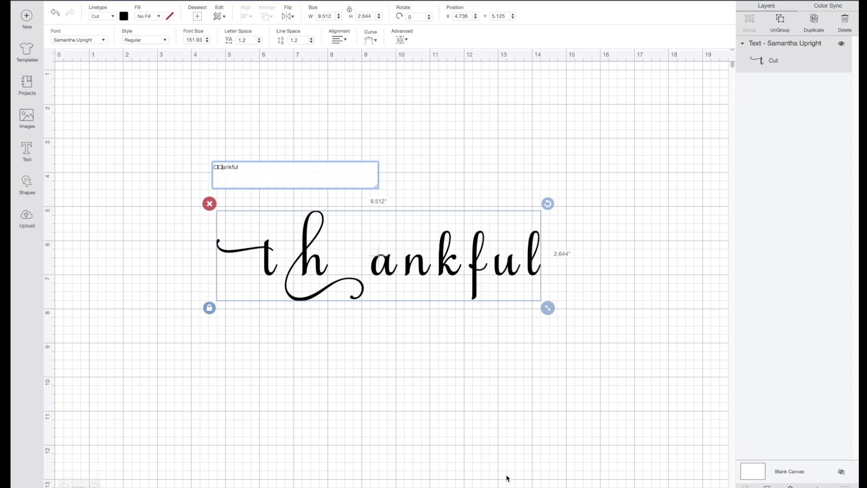
Switch to Font Book's glyph view and scroll up toward the swash f variants
mouse_move(517, 479)
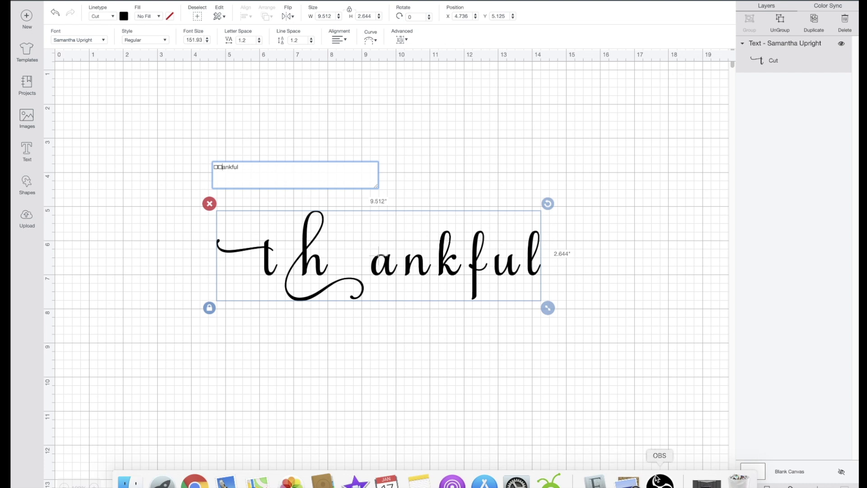
click(594, 482)
scroll(459, 304, up, 1)
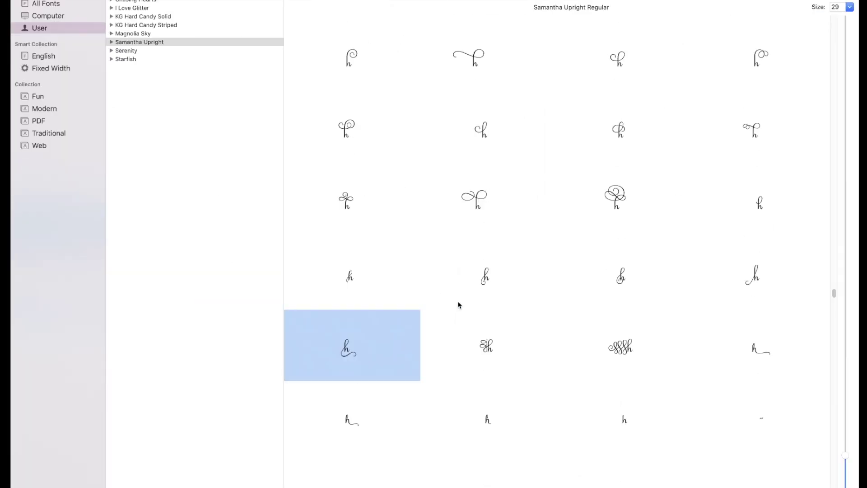
scroll(458, 304, up, 10)
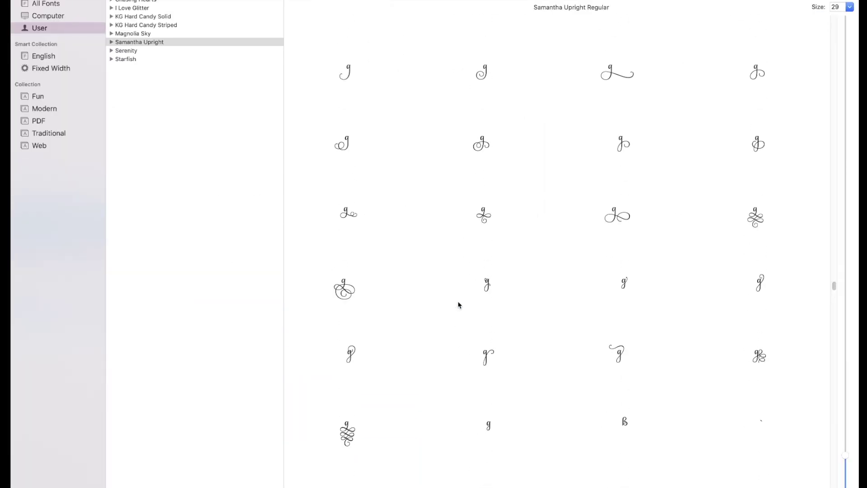
scroll(459, 304, up, 10)
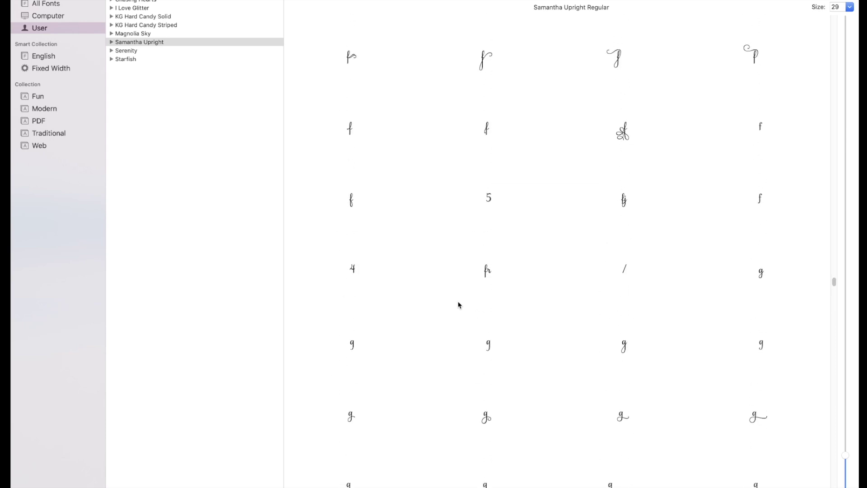
scroll(459, 304, up, 5)
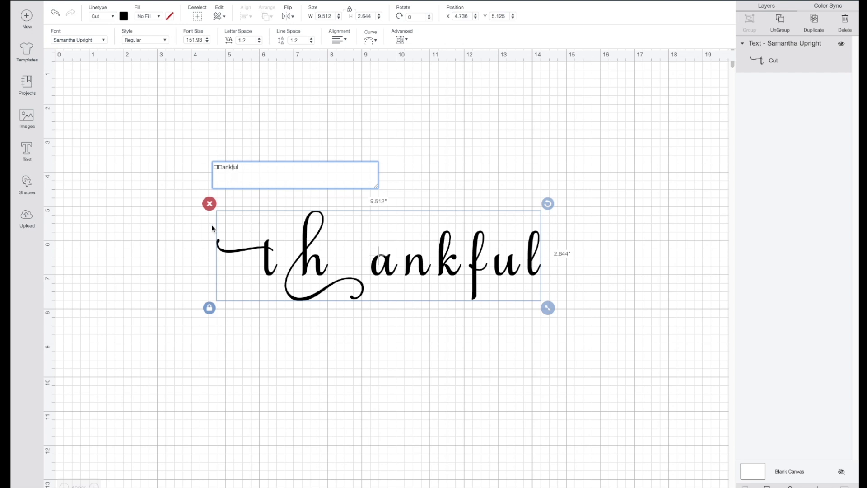
Paste the swash f over the plain f, then swap the final l for a swash l
key(super+v)
mouse_move(452, 481)
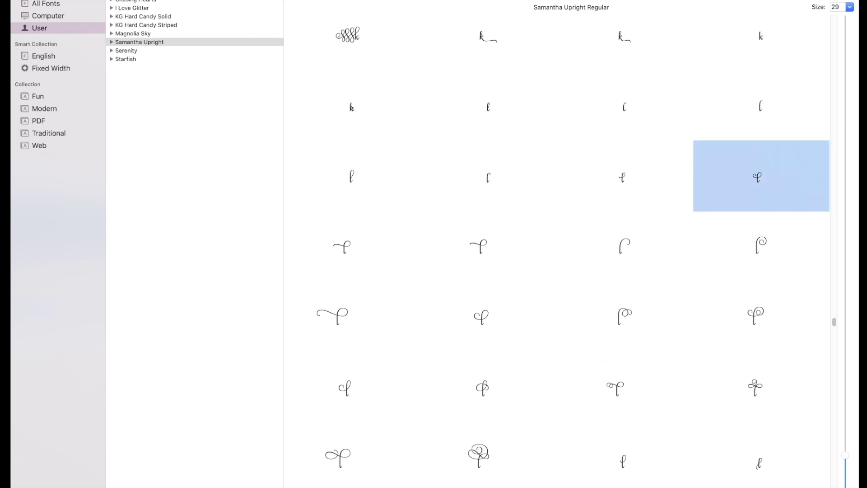
click(500, 474)
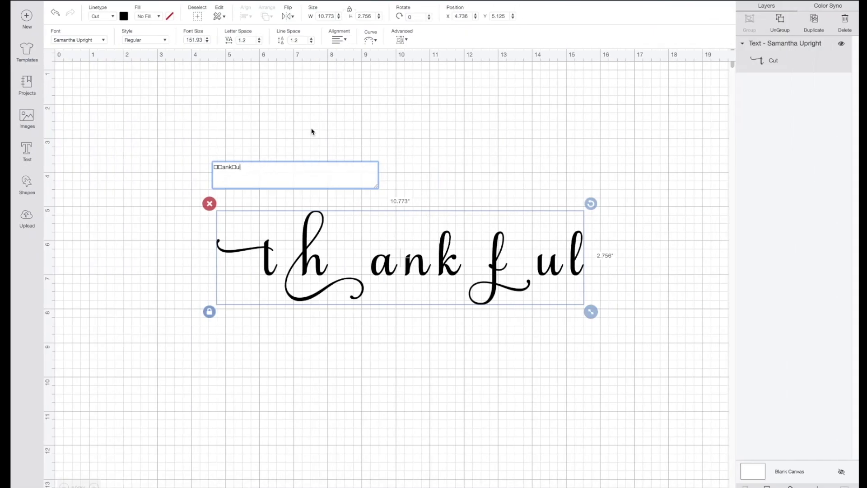
key(BackSpace)
key(super+v)
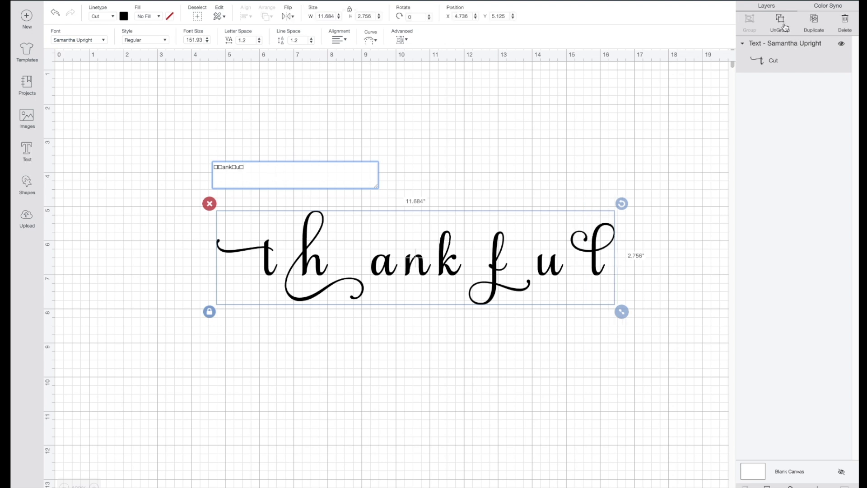
Ungroup the text and slide the h, a, n and k left to tighten 'thank'
click(781, 24)
drag(326, 271, 299, 268)
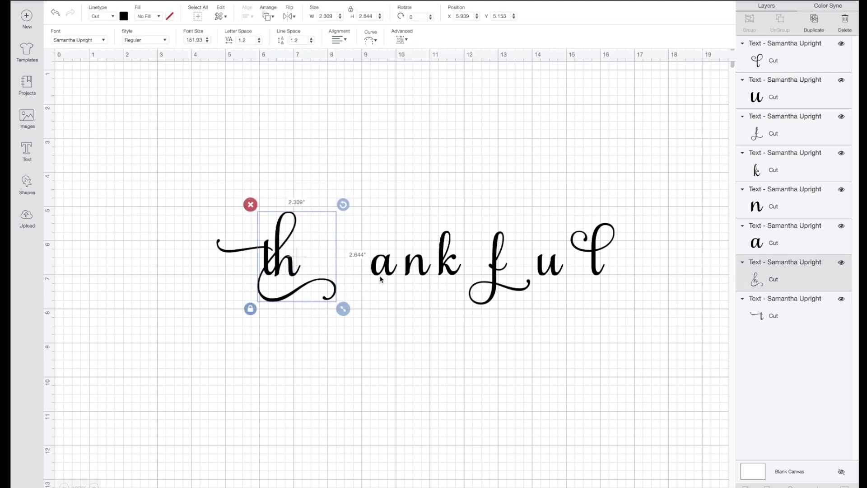
drag(386, 272, 314, 271)
drag(428, 269, 348, 267)
click(441, 267)
drag(441, 267, 350, 268)
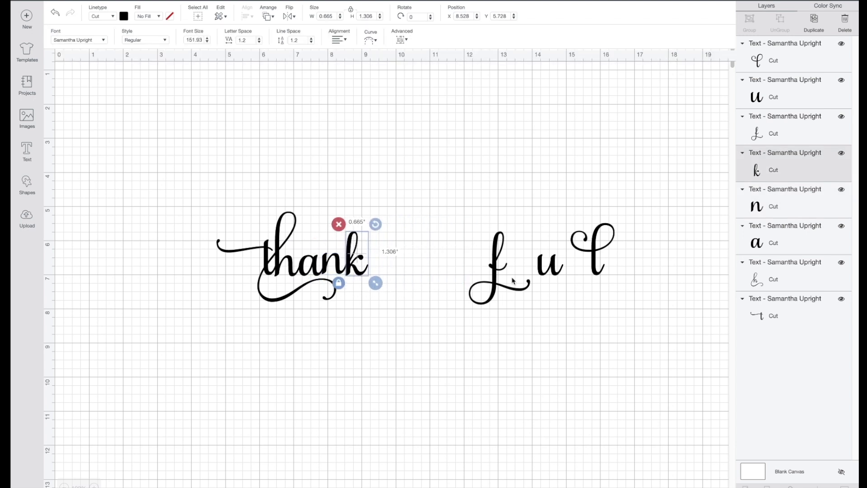
Slide the swash f, the u and the swash l in after 'thank', then deselect
drag(505, 285, 381, 286)
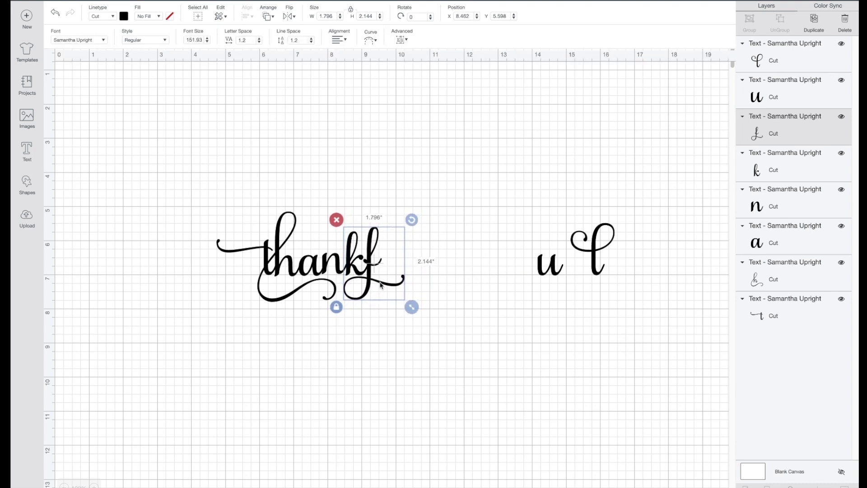
drag(542, 276, 393, 271)
click(593, 259)
drag(592, 258, 412, 258)
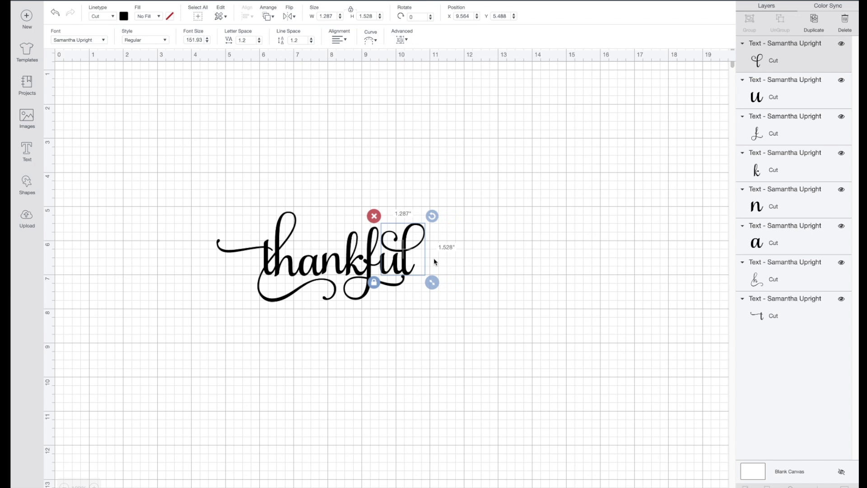
click(456, 271)
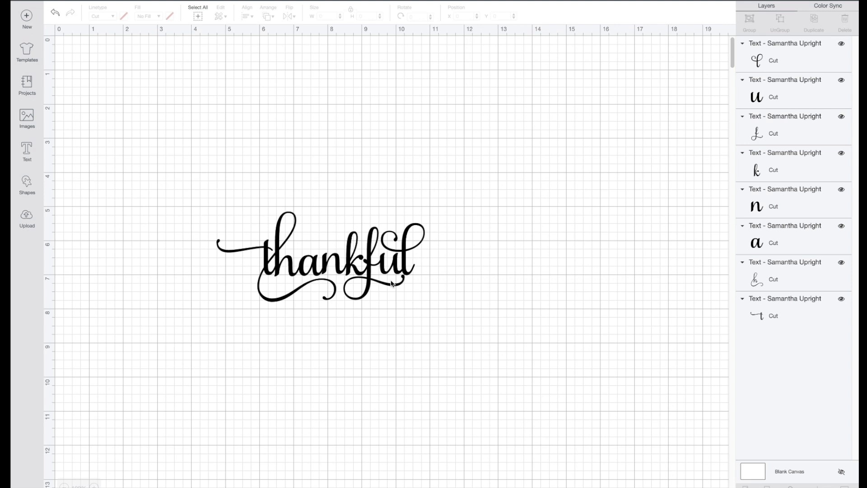
Weld all the thankful letters into one Weld Result and enlarge it to 8.601 × 3.719 inches
drag(185, 198, 453, 317)
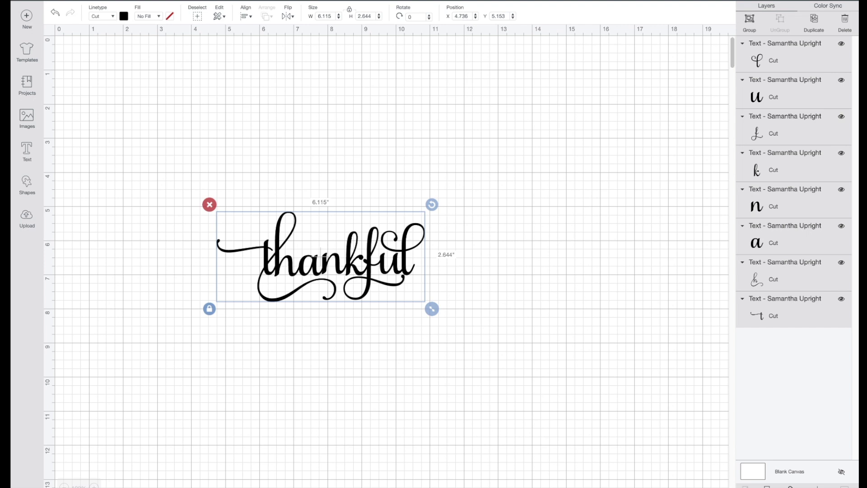
click(767, 486)
click(327, 279)
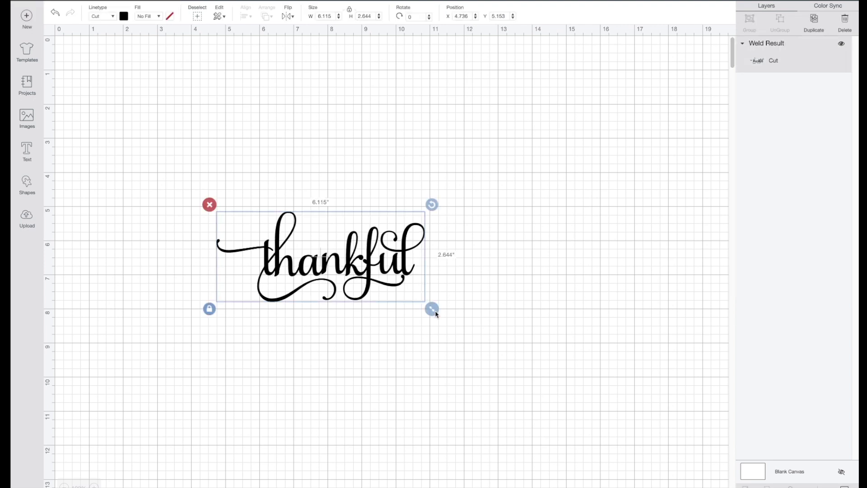
drag(434, 311, 521, 379)
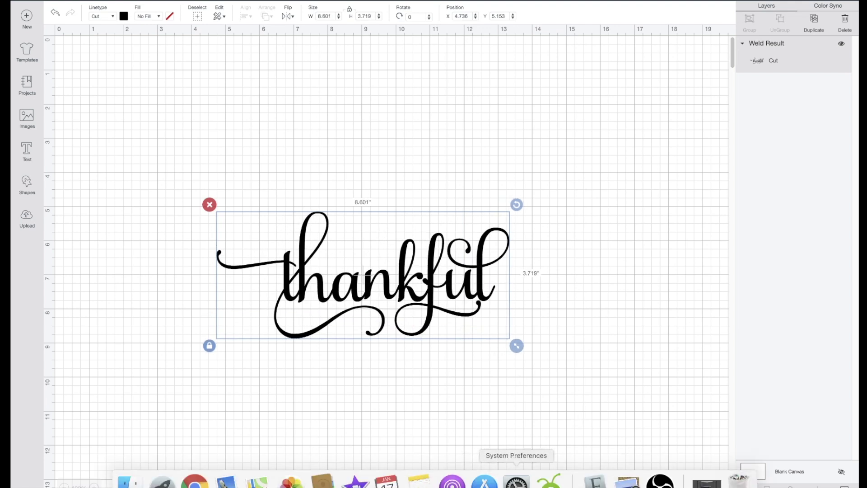
In Font Book, preview the Magnolia Sky, KG Hard Candy Striped, Andale Mono and Apple Symbols glyphs
click(596, 481)
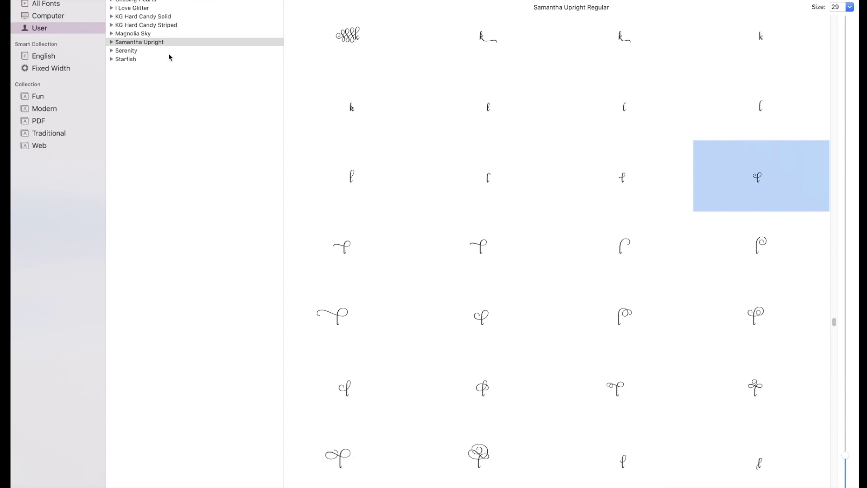
click(146, 35)
click(146, 26)
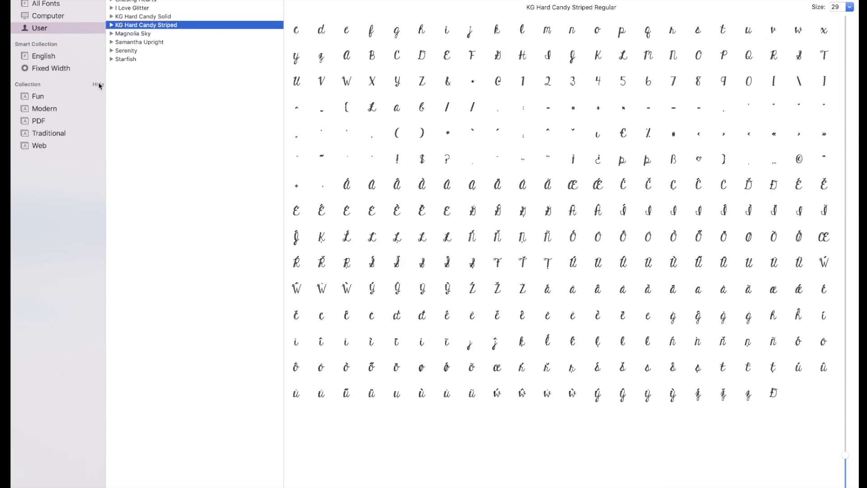
click(52, 18)
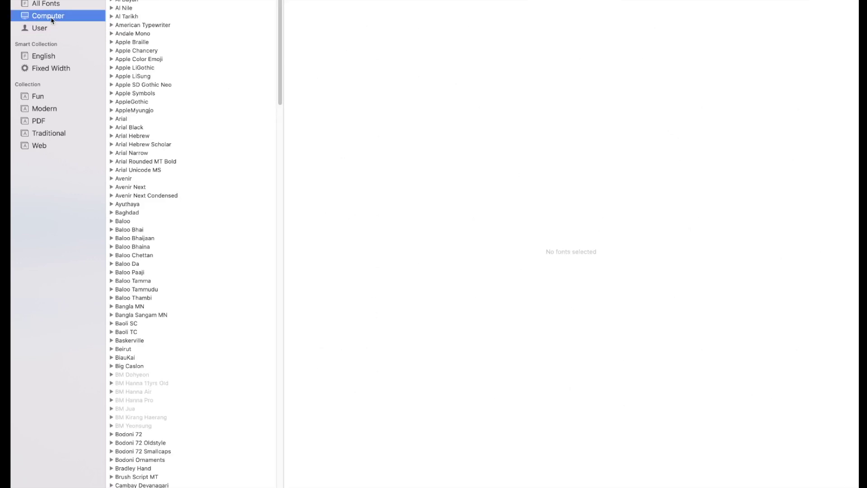
click(160, 35)
click(164, 94)
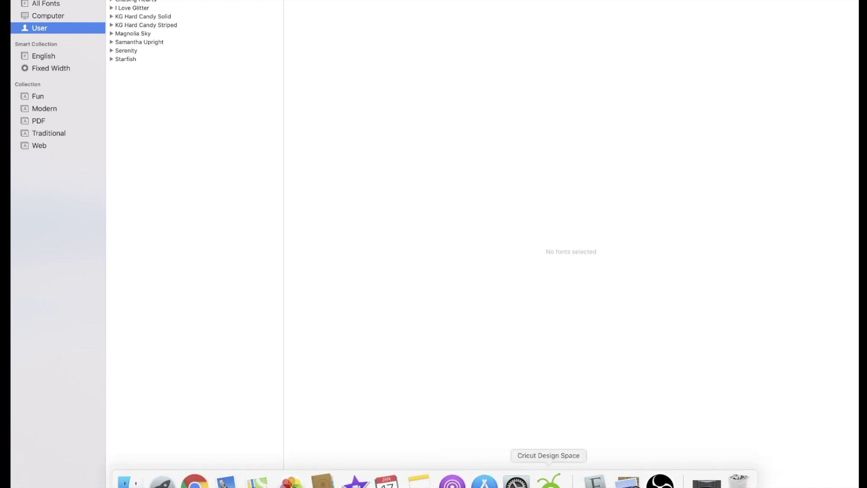
Switch back to Cricut Design Space to show the welded thankful Weld Result on the canvas
click(549, 481)
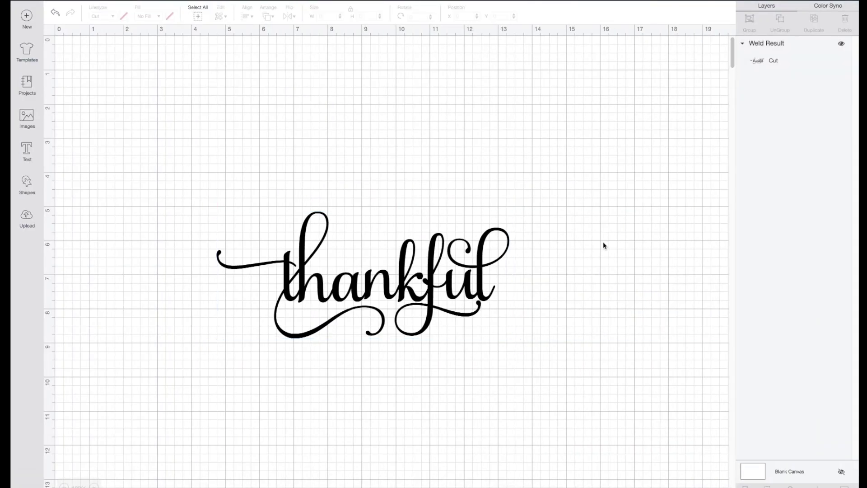